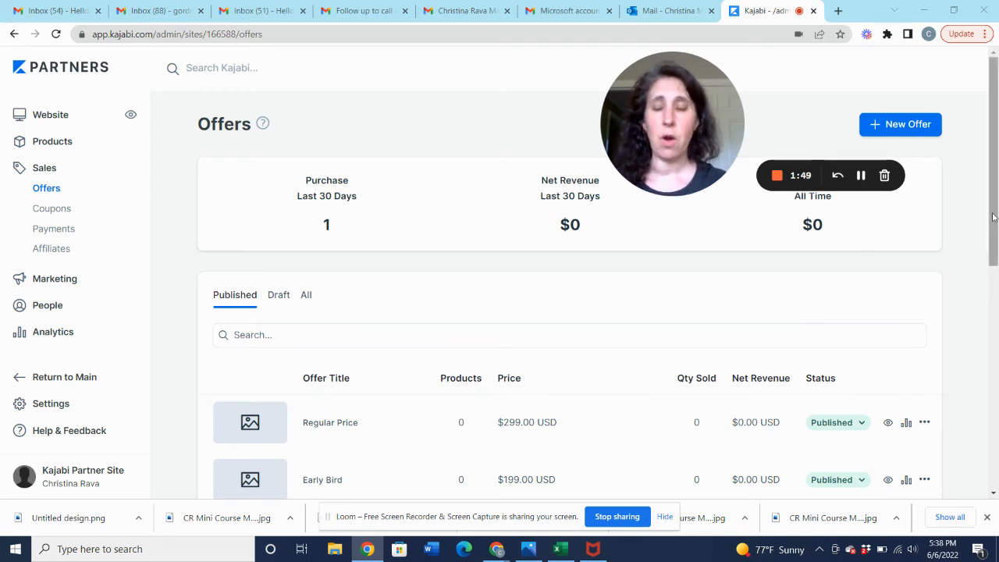
# Start a new marketing event titled "Switch to Regular Pricing".
pyautogui.scroll(-1, 994, 217)
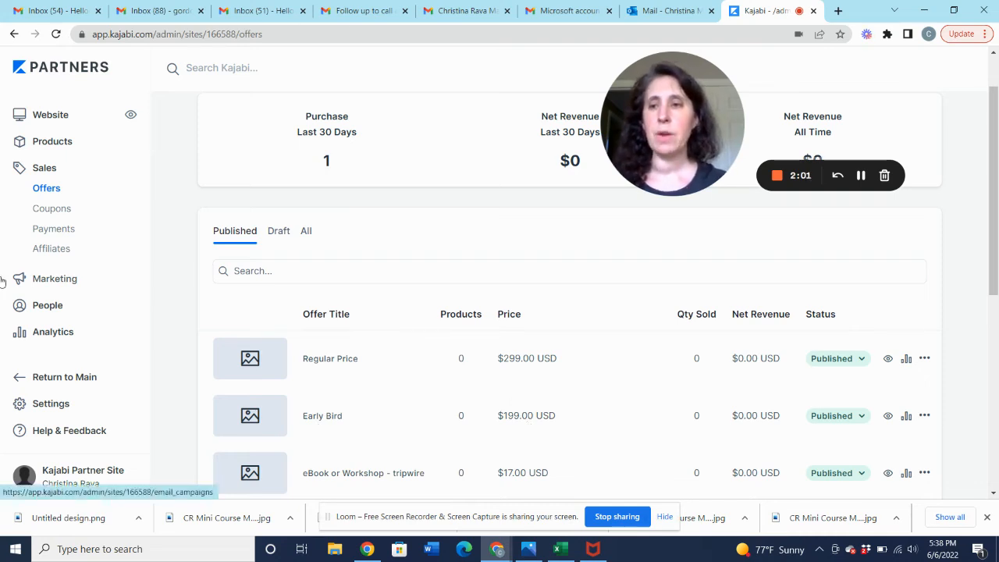
pyautogui.click(46, 279)
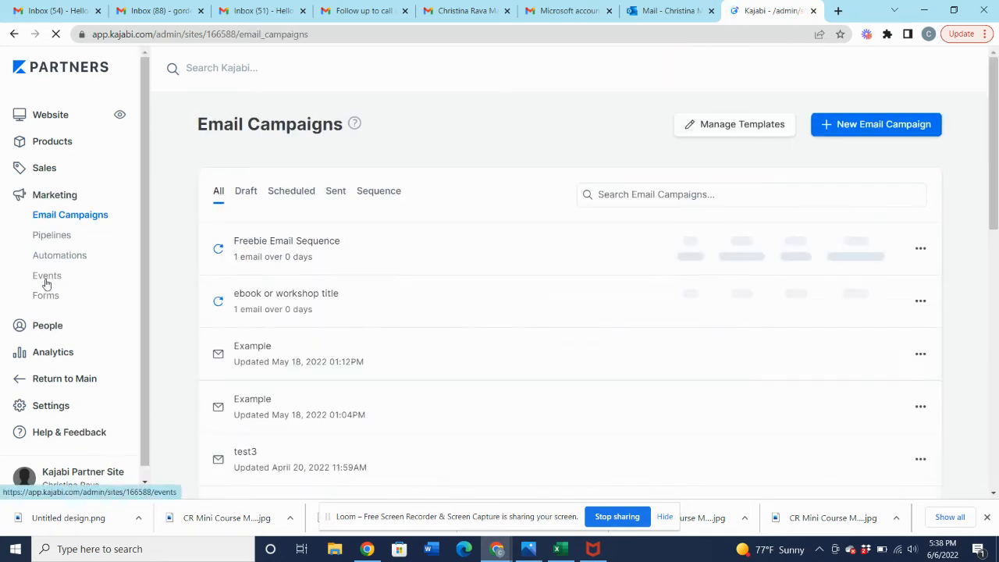
pyautogui.click(46, 284)
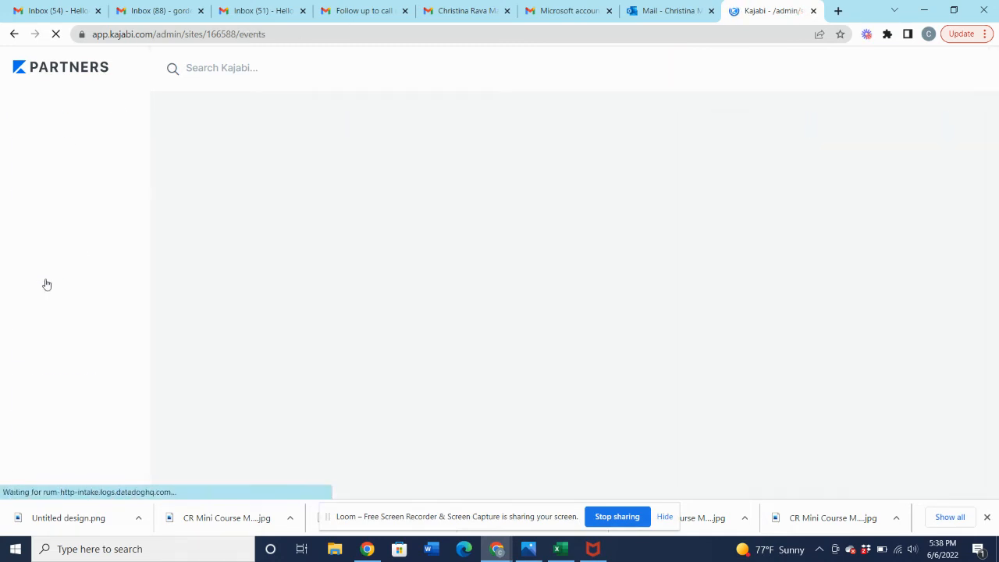
pyautogui.click(305, 341)
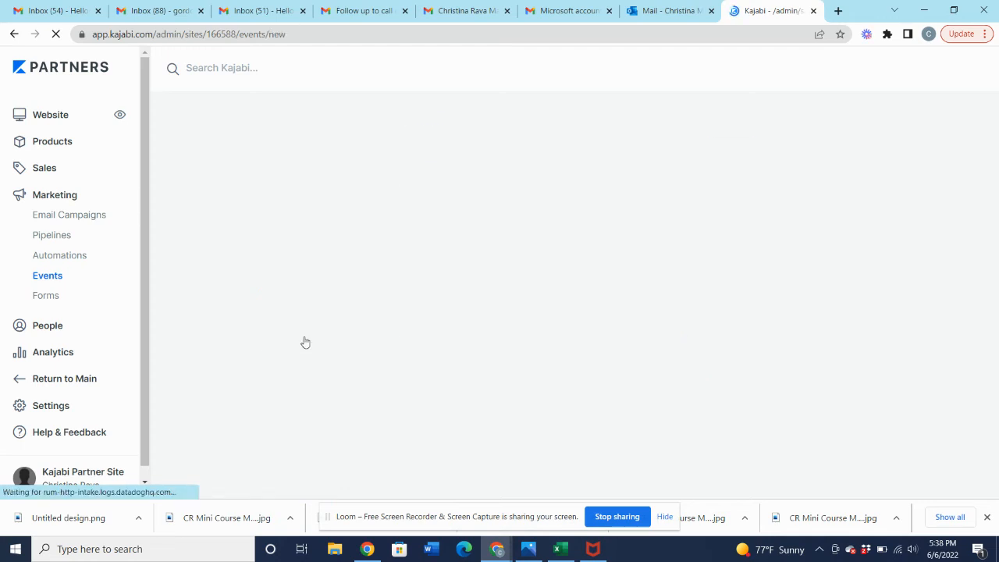
pyautogui.click(458, 211)
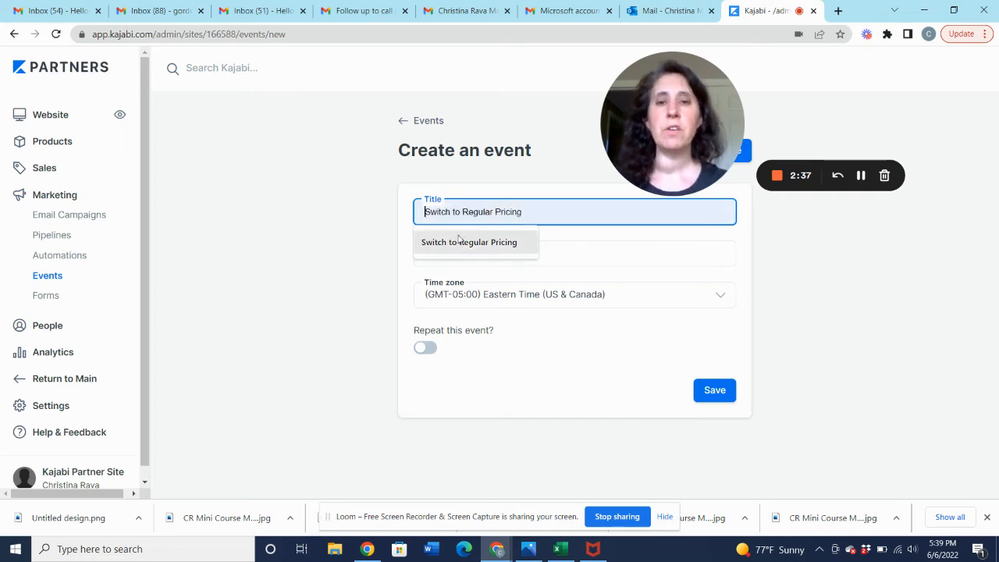
pyautogui.click(460, 244)
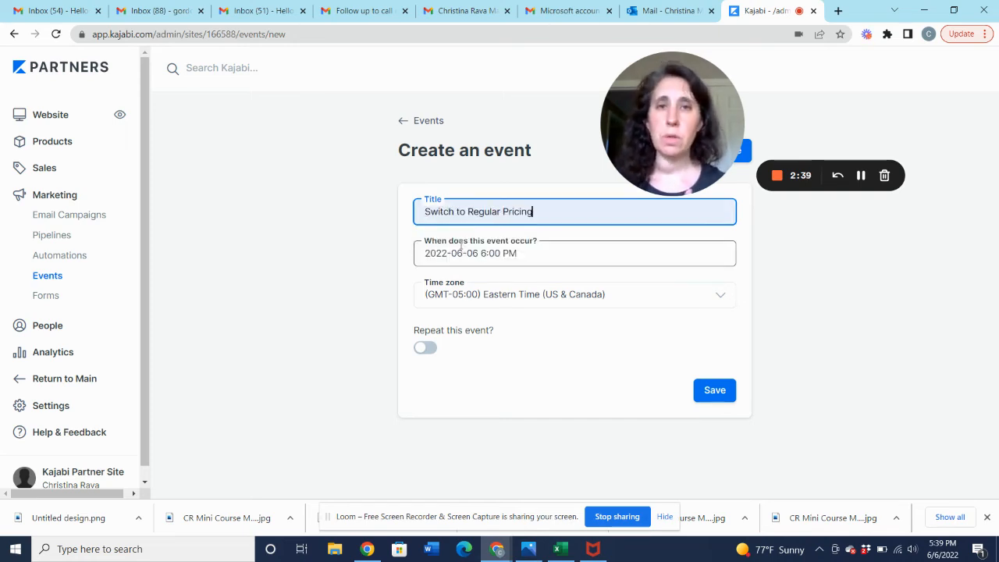
# Schedule the event for June 6, 2022 at 5:45 PM and save it.
pyautogui.click(538, 253)
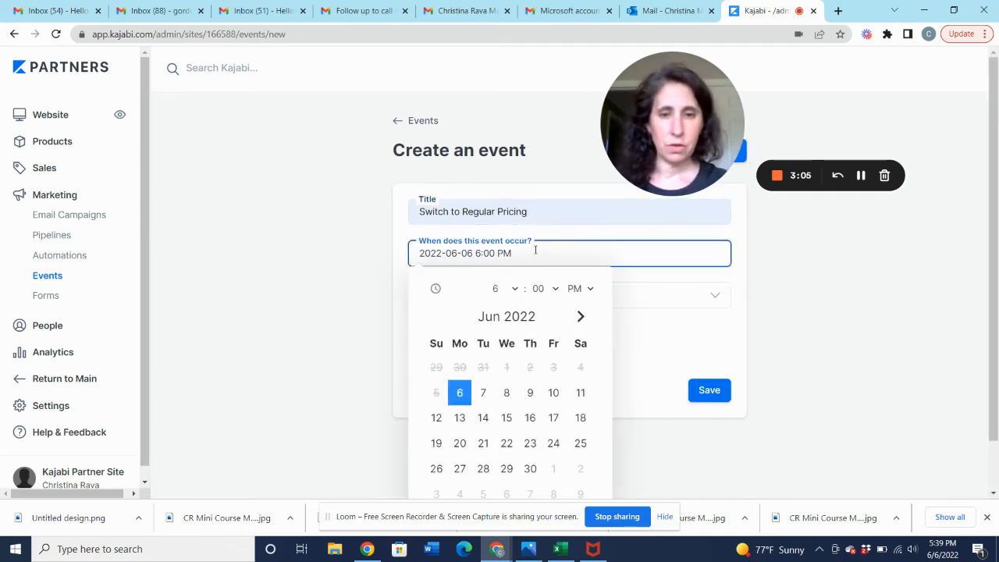
pyautogui.click(514, 291)
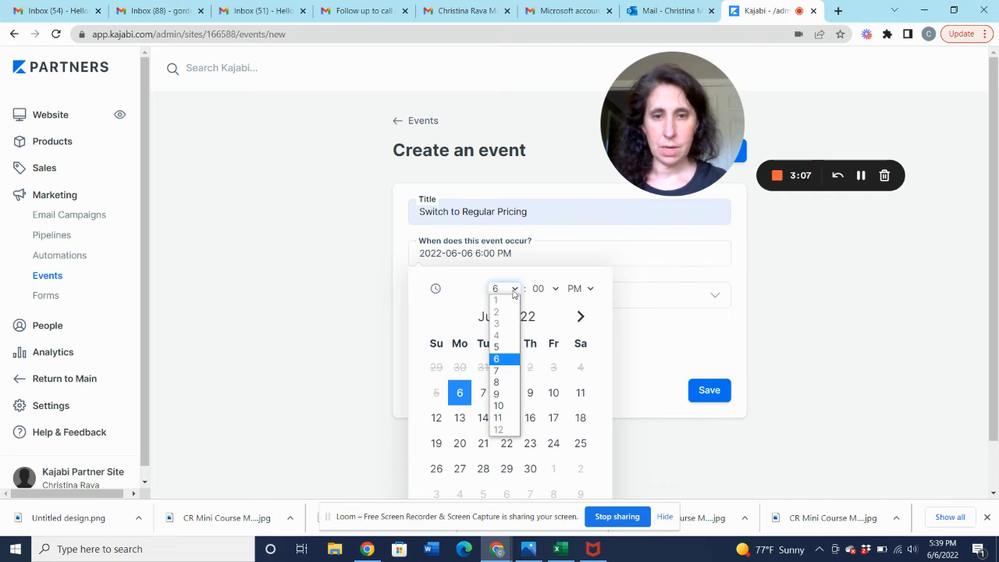
pyautogui.click(500, 351)
pyautogui.click(556, 290)
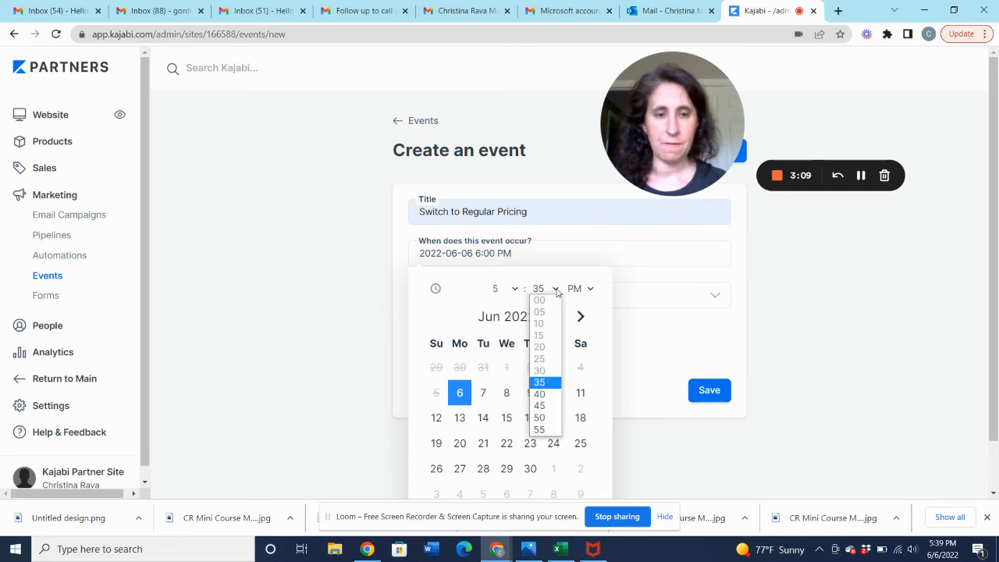
pyautogui.click(545, 407)
pyautogui.click(715, 391)
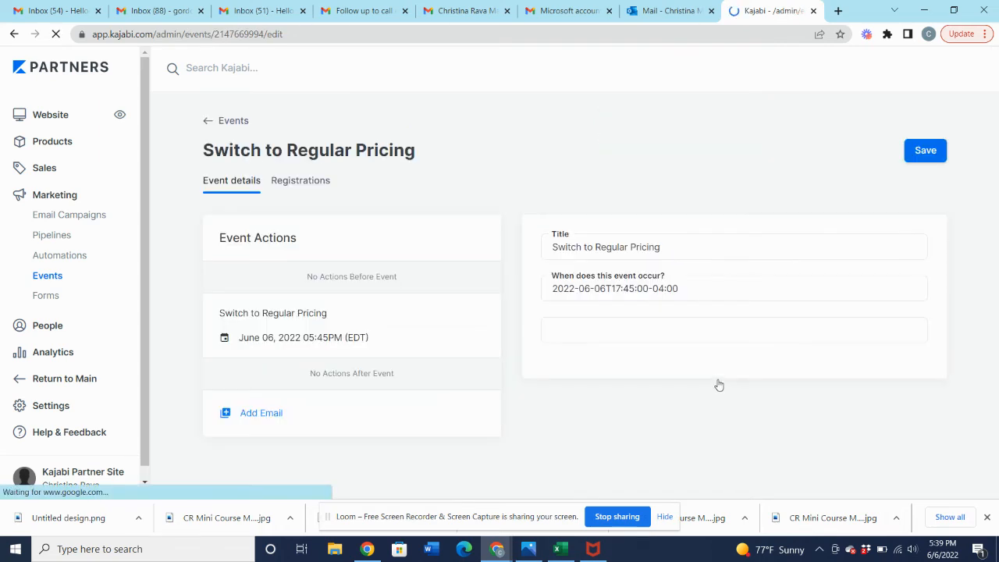
pyautogui.click(926, 154)
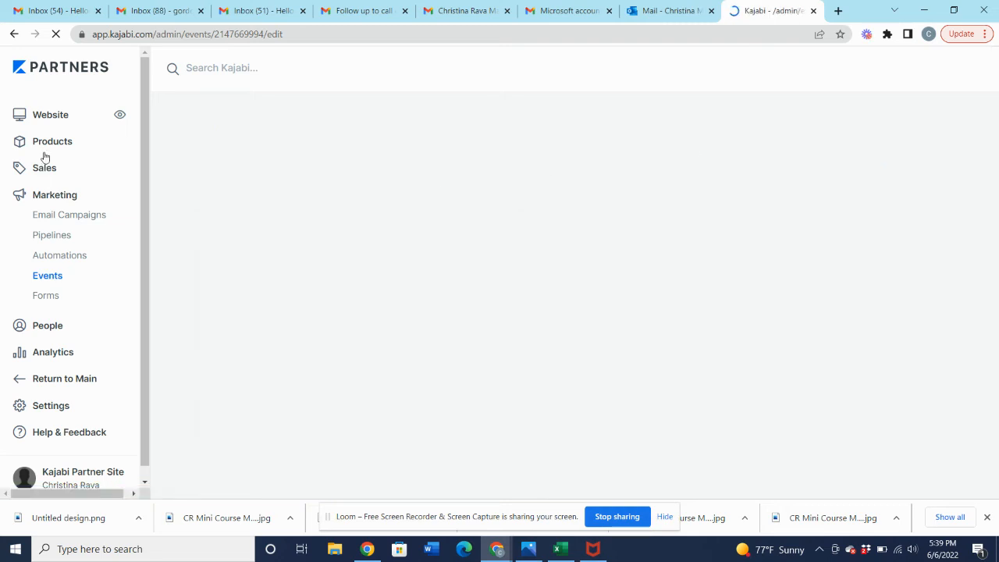
# Open the landing page "Sales Page Early Bird" for customizing from the website's pages.
pyautogui.click(52, 119)
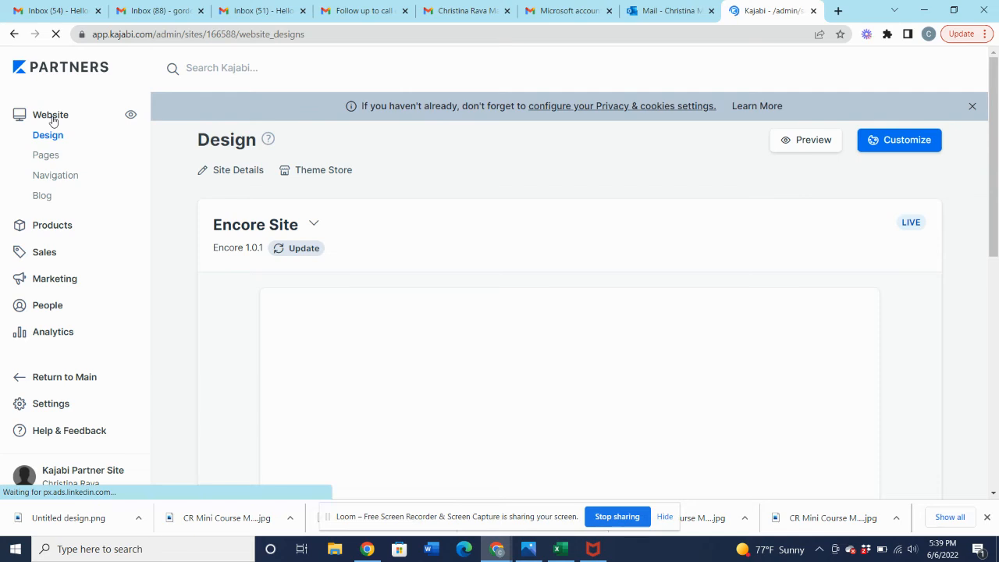
pyautogui.click(48, 157)
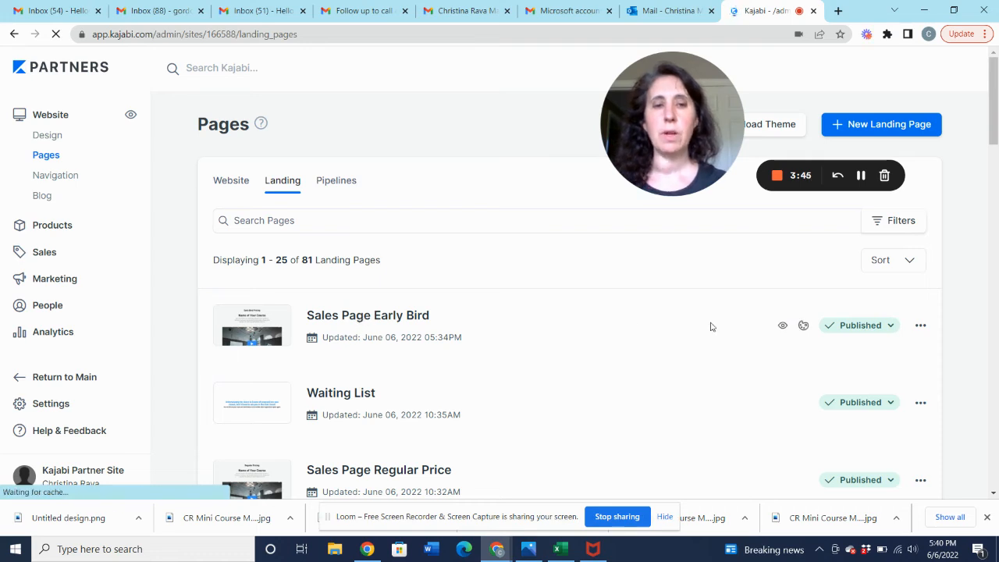
pyautogui.click(803, 326)
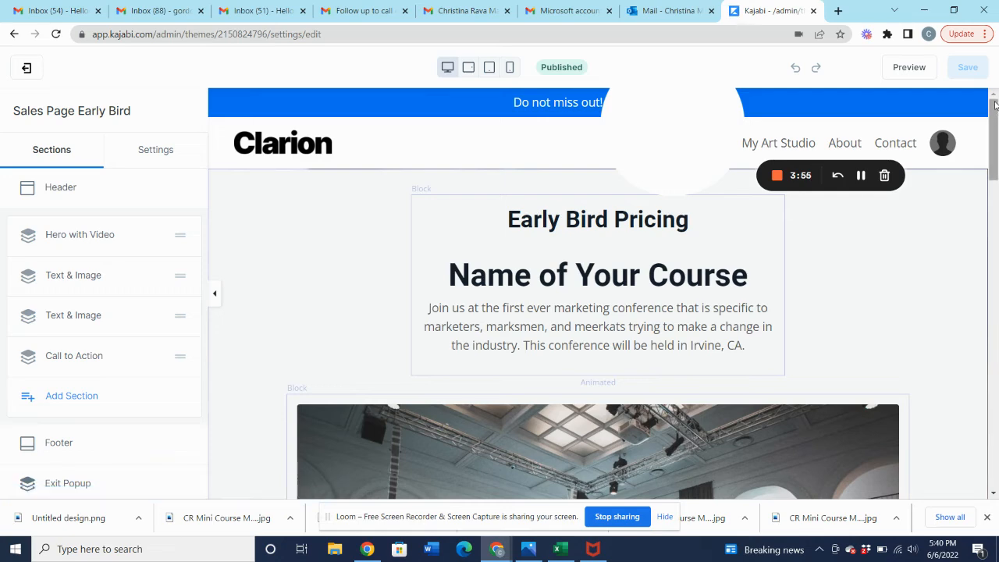
# Add an Event Countdown section below the $199 pricing block, just above the page's footer.
pyautogui.moveTo(994, 125); pyautogui.dragTo(995, 397)
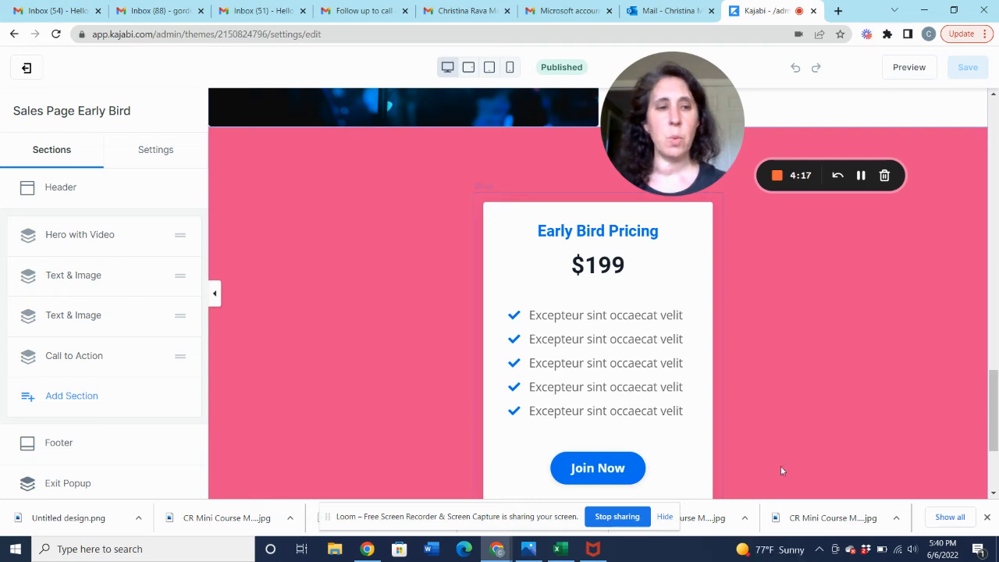
pyautogui.moveTo(994, 401); pyautogui.dragTo(980, 445)
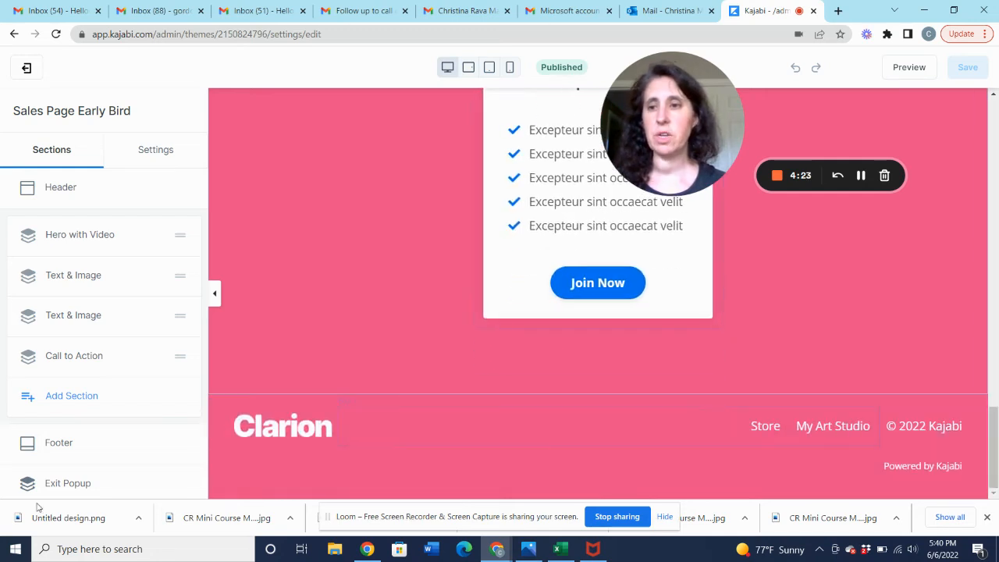
pyautogui.click(73, 401)
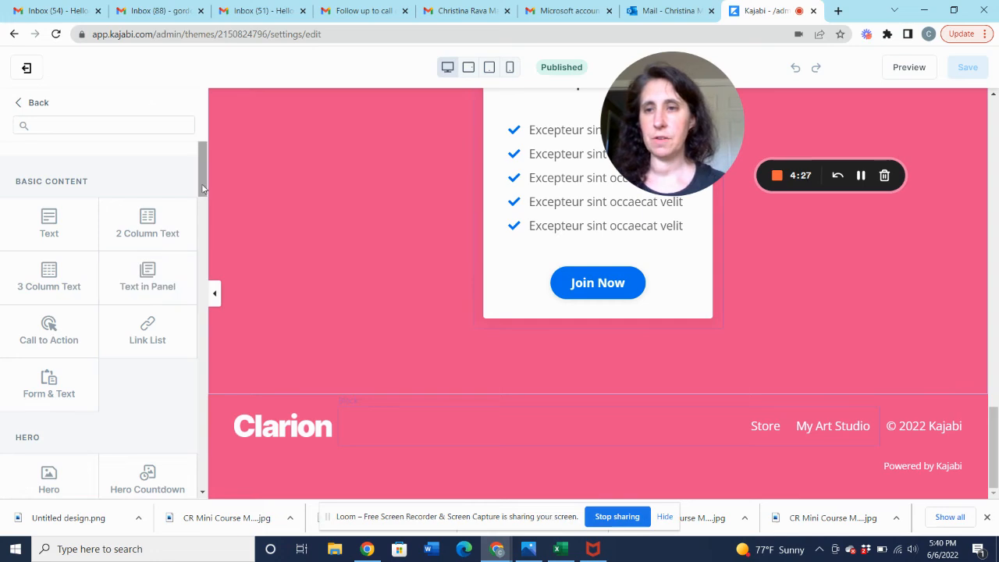
pyautogui.moveTo(203, 176); pyautogui.dragTo(228, 293)
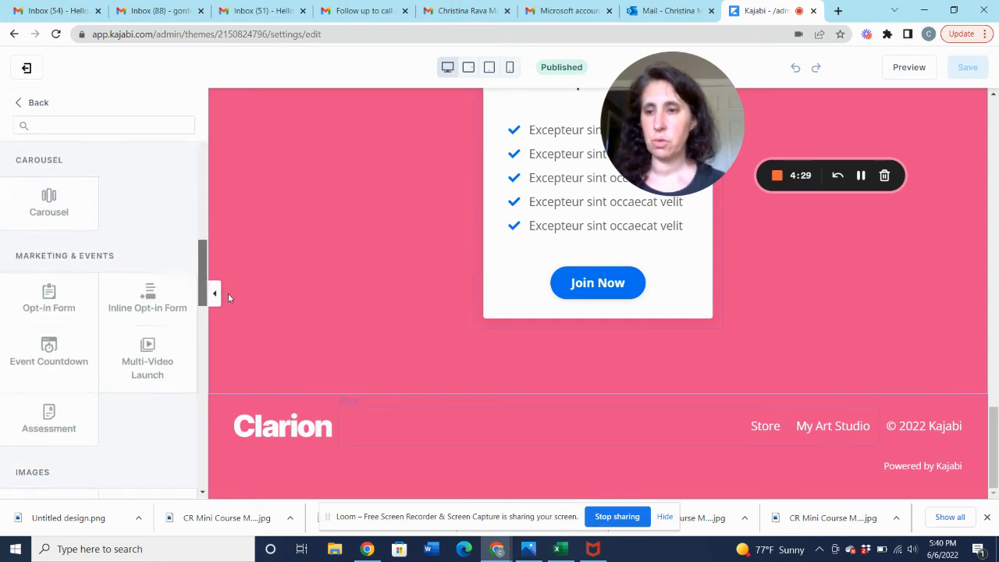
pyautogui.click(54, 356)
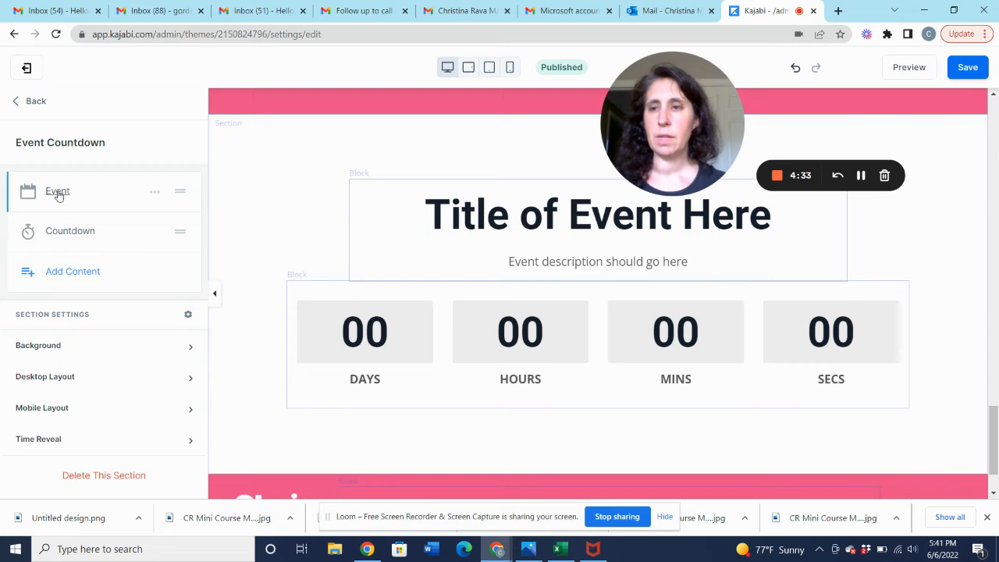
# Link the new section's Event block to the "Switch to Regular Pricing" event and save the page.
pyautogui.click(58, 191)
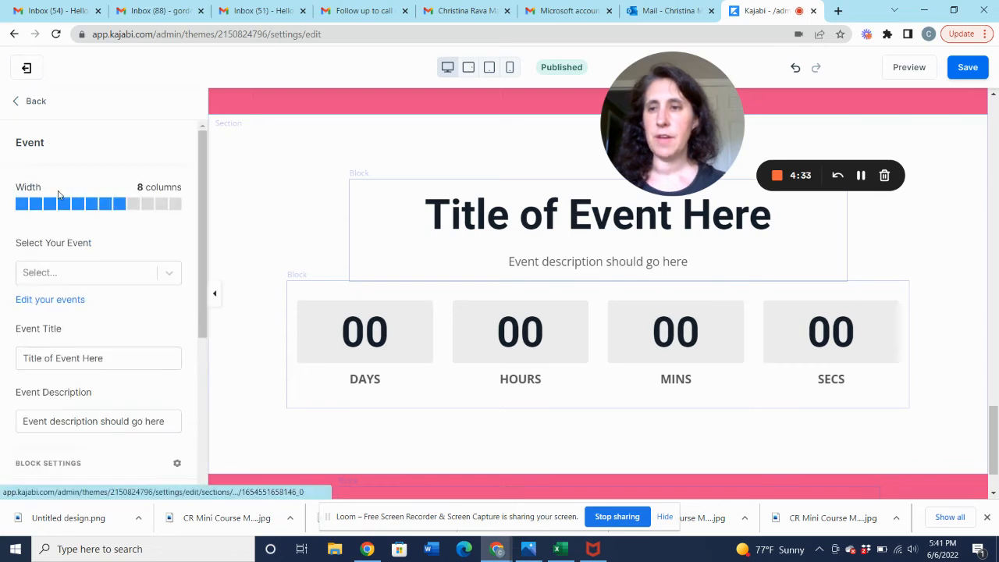
pyautogui.click(169, 273)
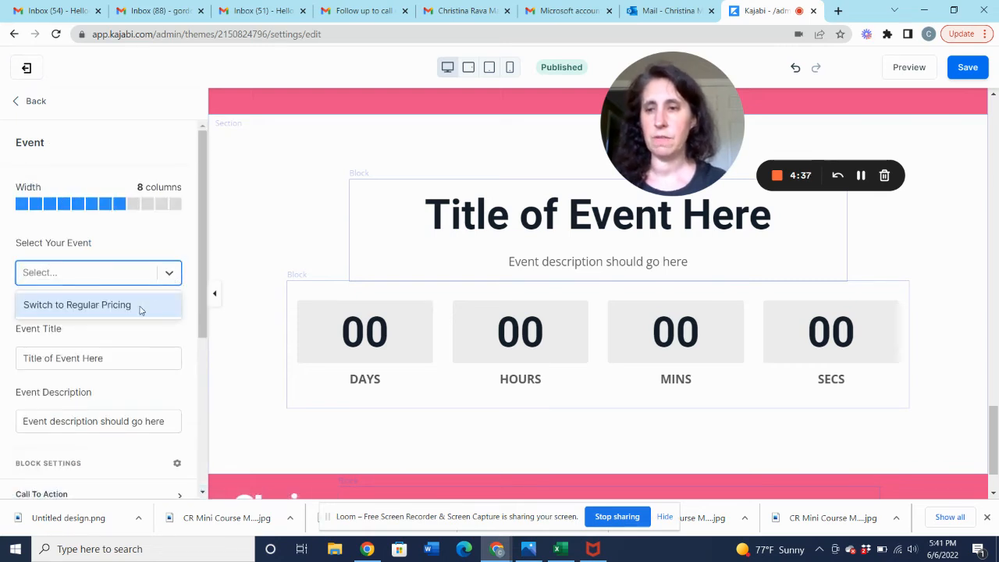
pyautogui.click(139, 306)
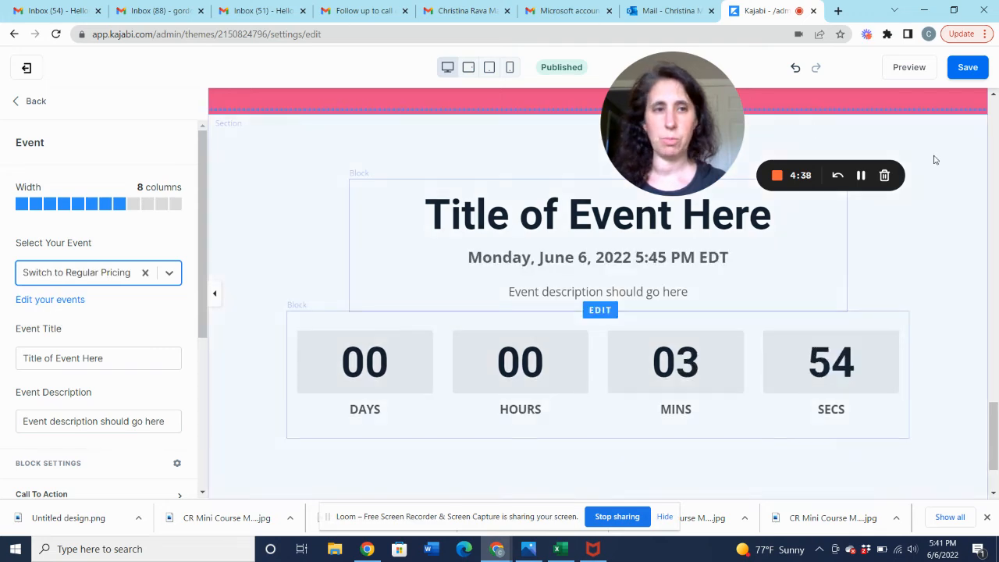
pyautogui.click(961, 68)
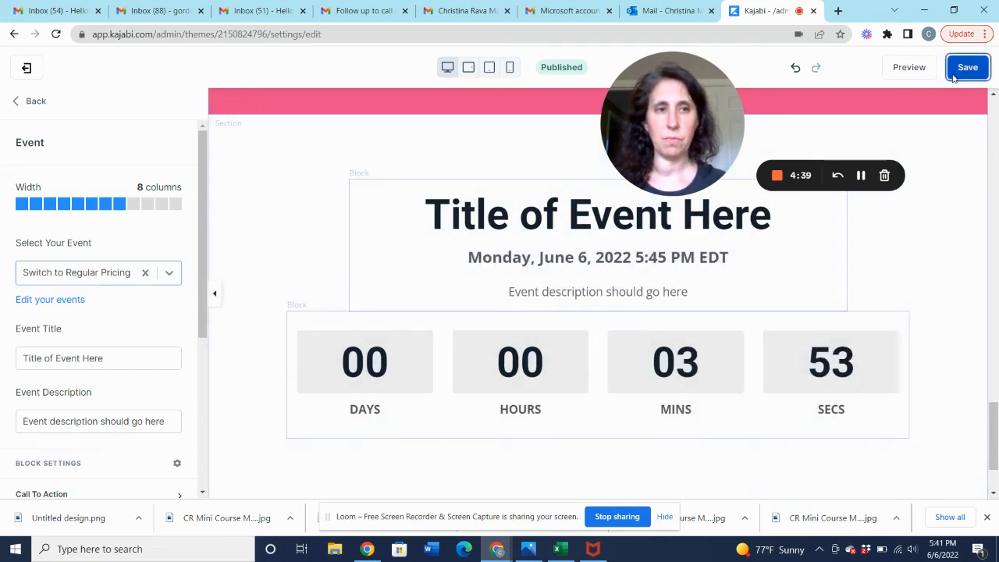
# Link the section's Countdown block to the "Switch to Regular Pricing" event.
pyautogui.click(28, 102)
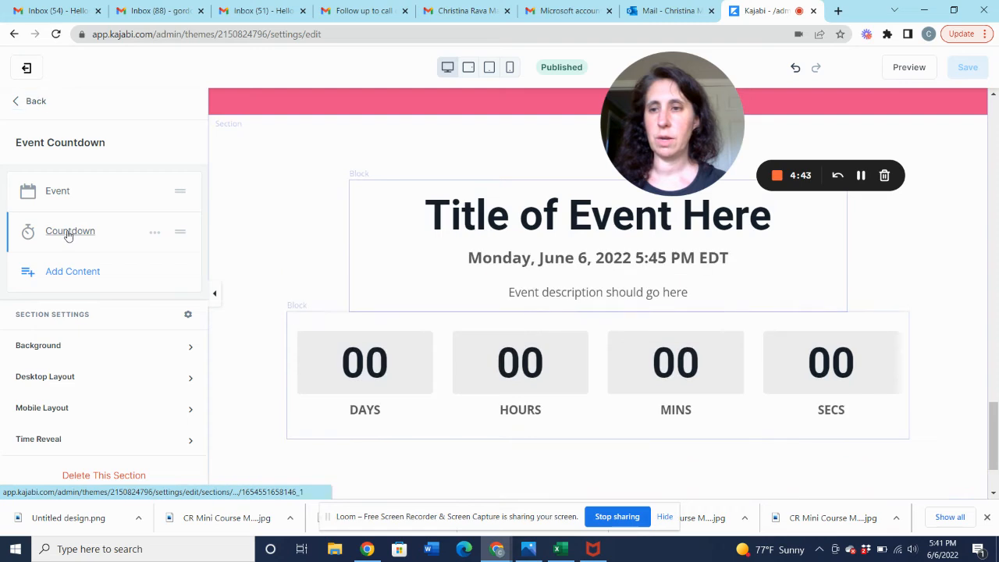
pyautogui.click(70, 232)
pyautogui.click(82, 275)
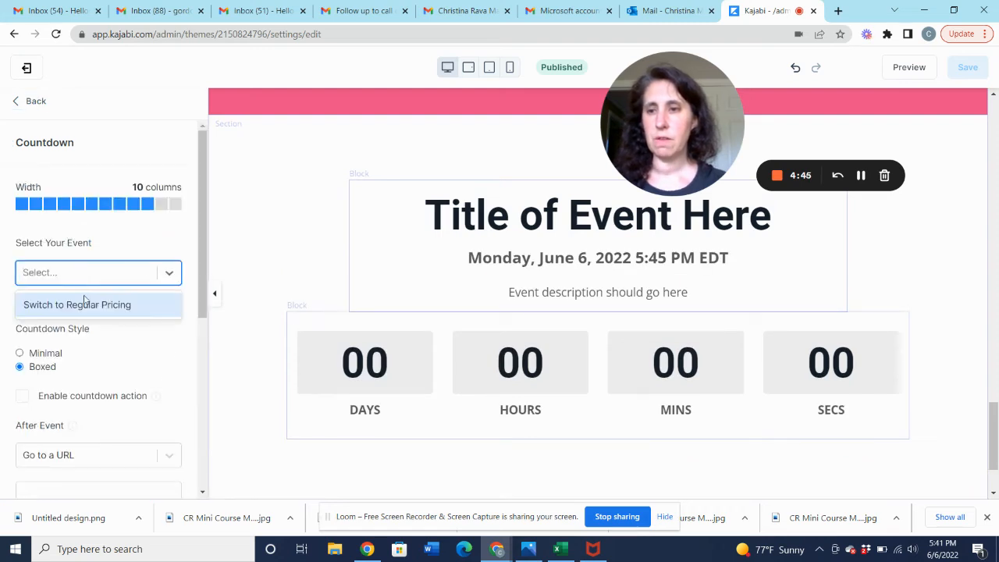
pyautogui.click(80, 303)
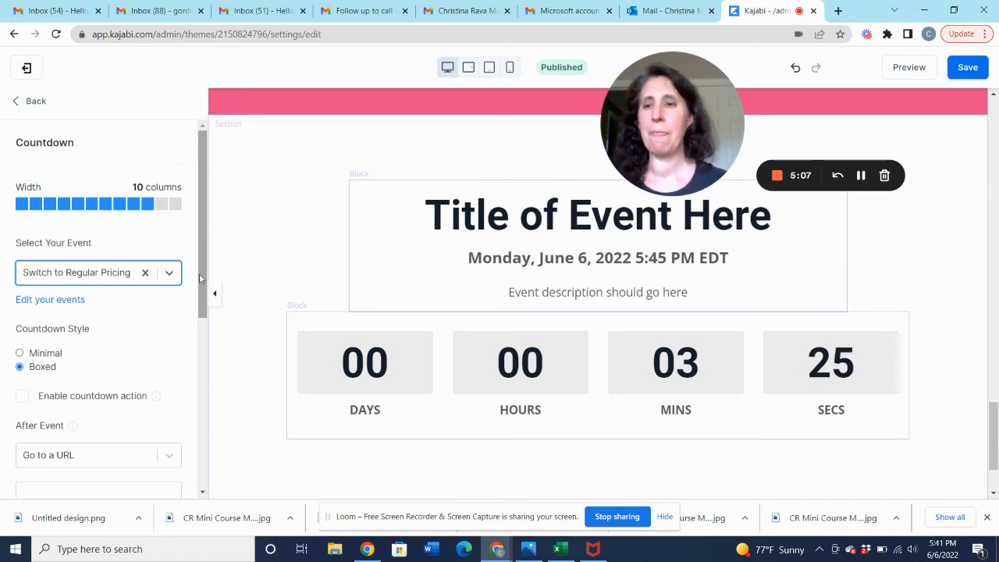
# Enable the countdown action so it goes to the landing page "Sales Page Regular Price" after the event, and save the page.
pyautogui.moveTo(200, 274); pyautogui.dragTo(204, 353)
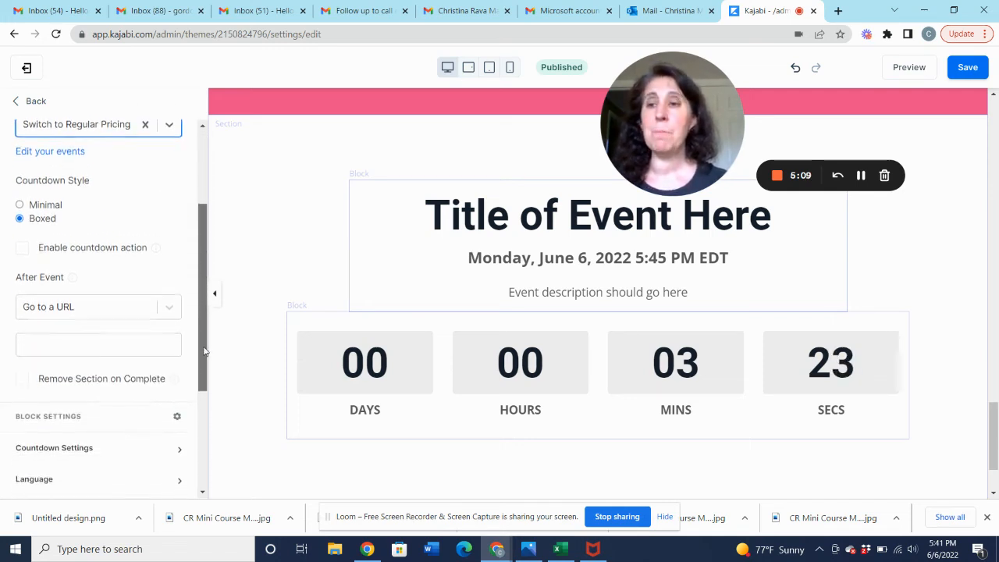
pyautogui.click(22, 251)
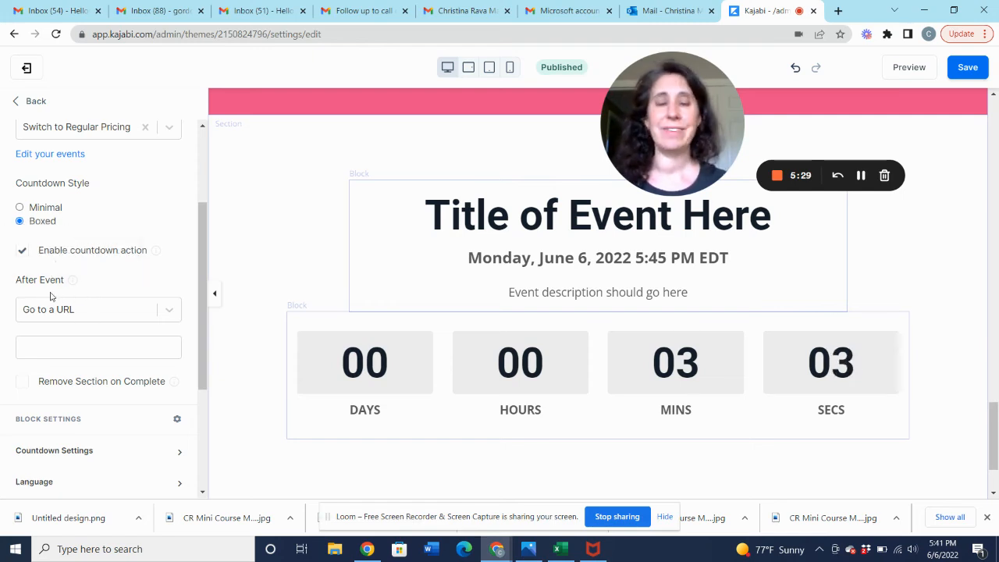
pyautogui.click(167, 310)
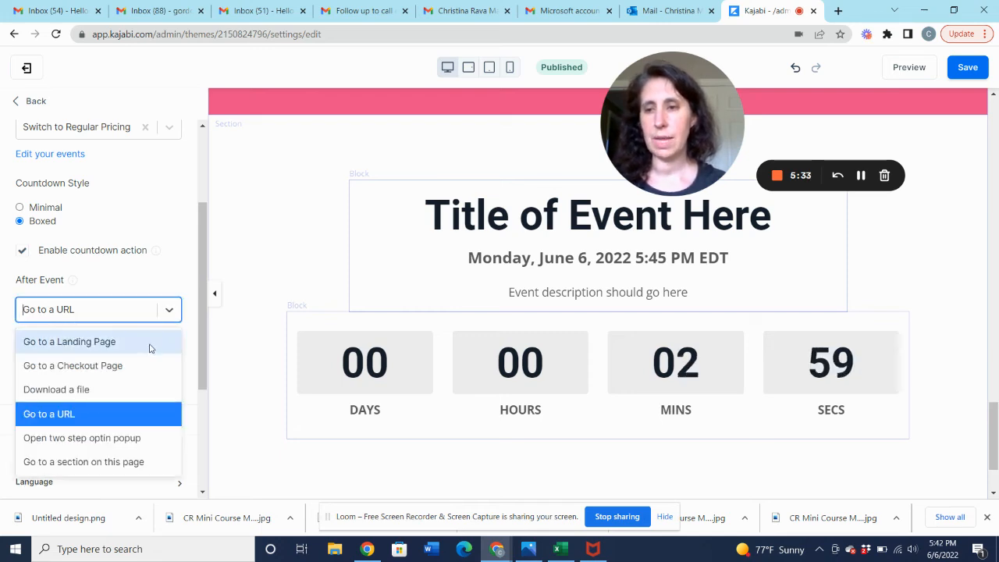
pyautogui.click(149, 343)
pyautogui.click(138, 350)
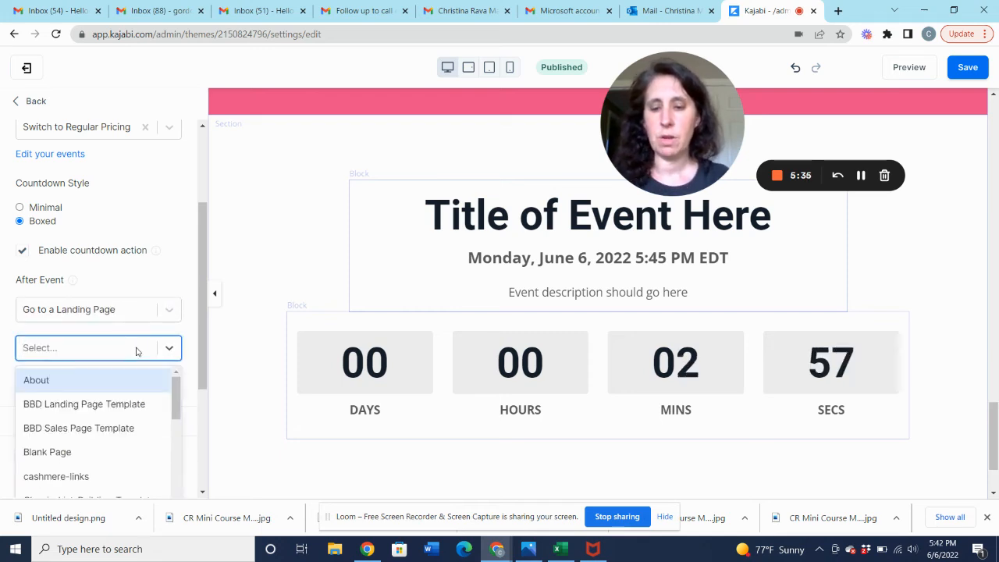
pyautogui.write('regular')
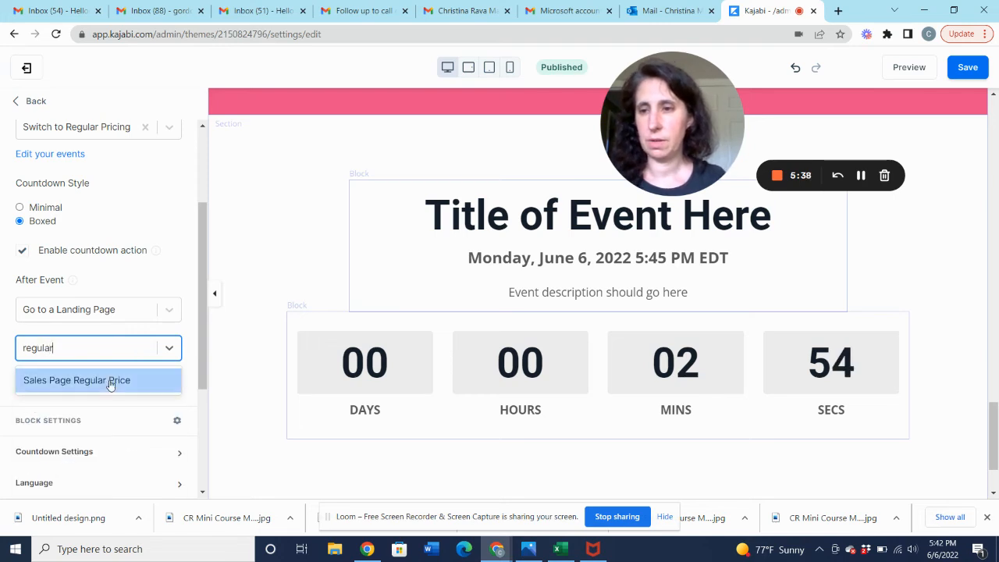
pyautogui.click(112, 380)
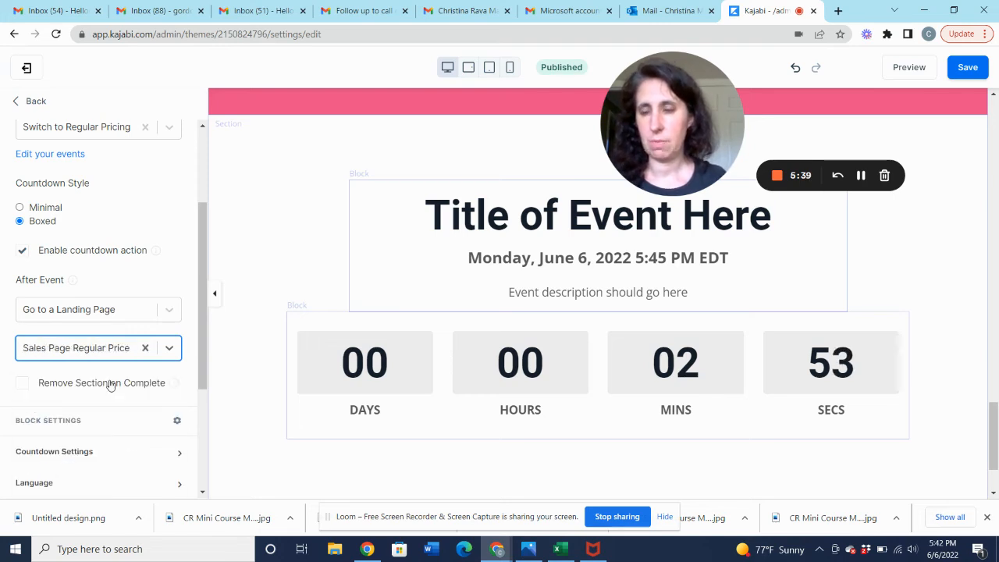
pyautogui.click(968, 68)
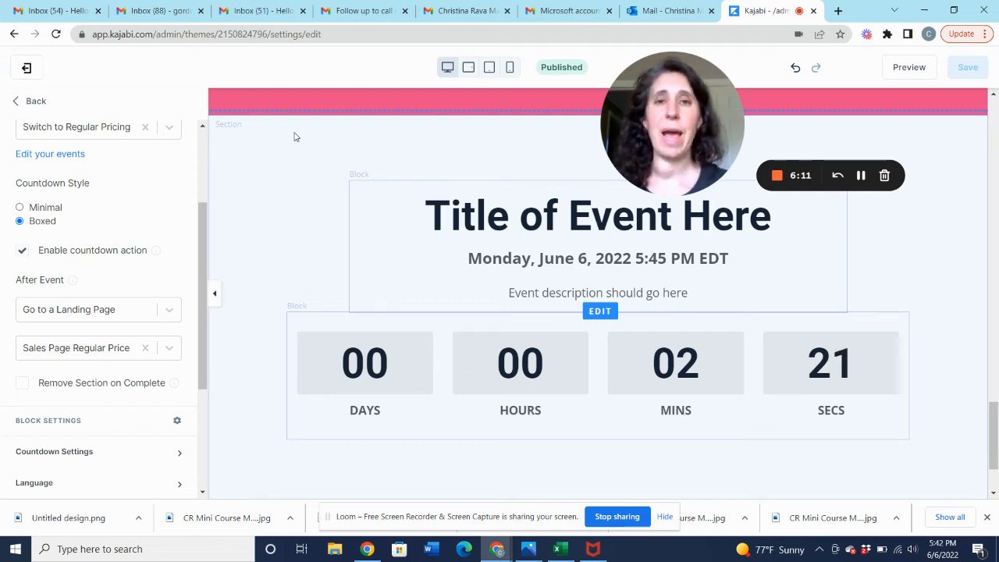
# Check in the early bird page's preview which page loads when the countdown expires.
pyautogui.click(861, 176)
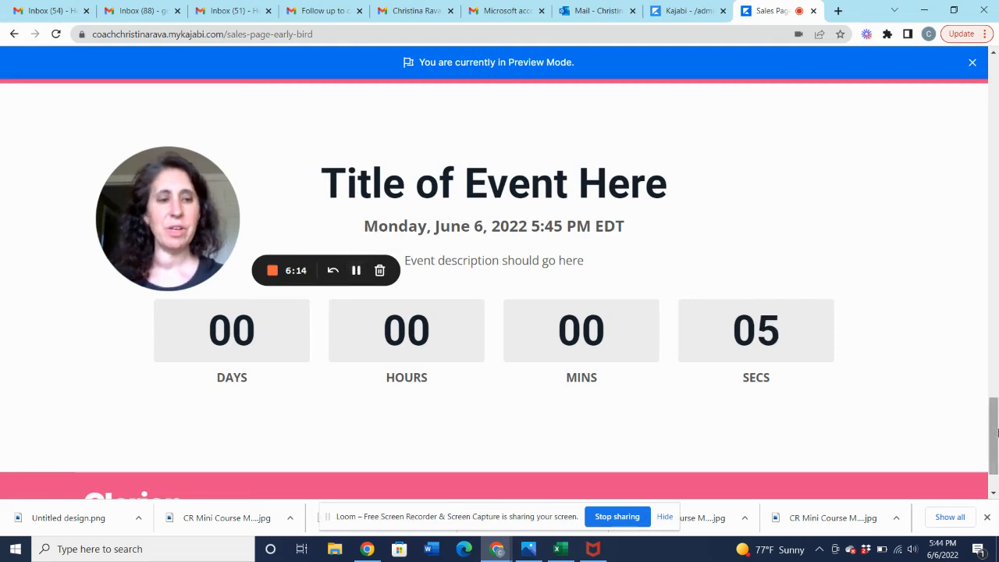
pyautogui.moveTo(997, 433); pyautogui.dragTo(991, 358)
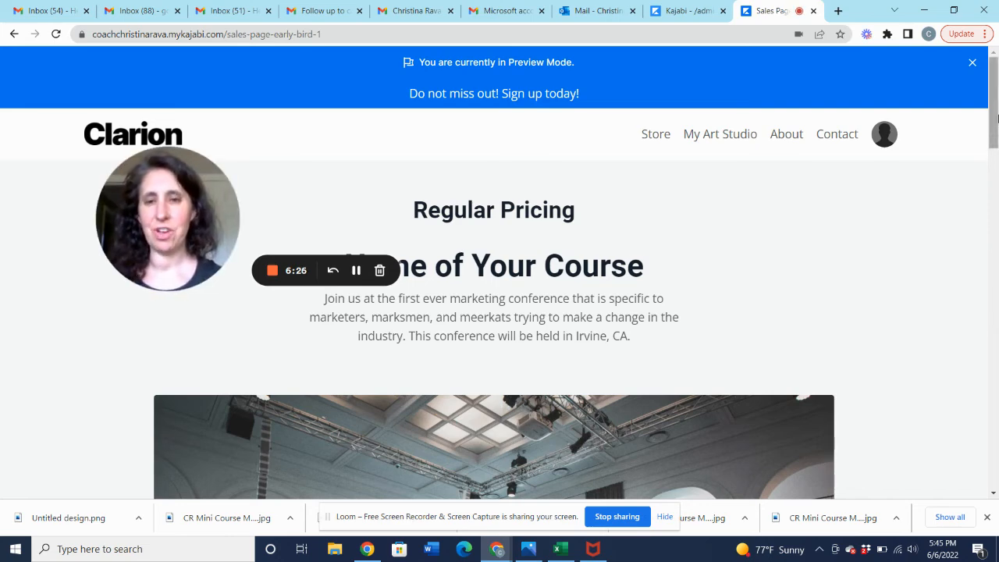
# Check the pricing block on the regular price page and preview the "Waiting List" landing page.
pyautogui.moveTo(996, 117); pyautogui.dragTo(998, 430)
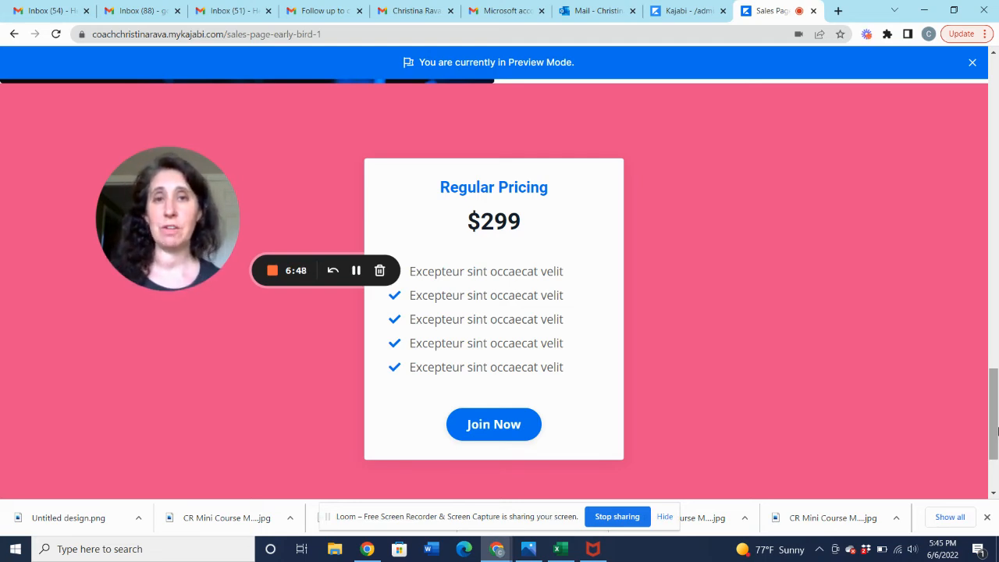
pyautogui.click(682, 13)
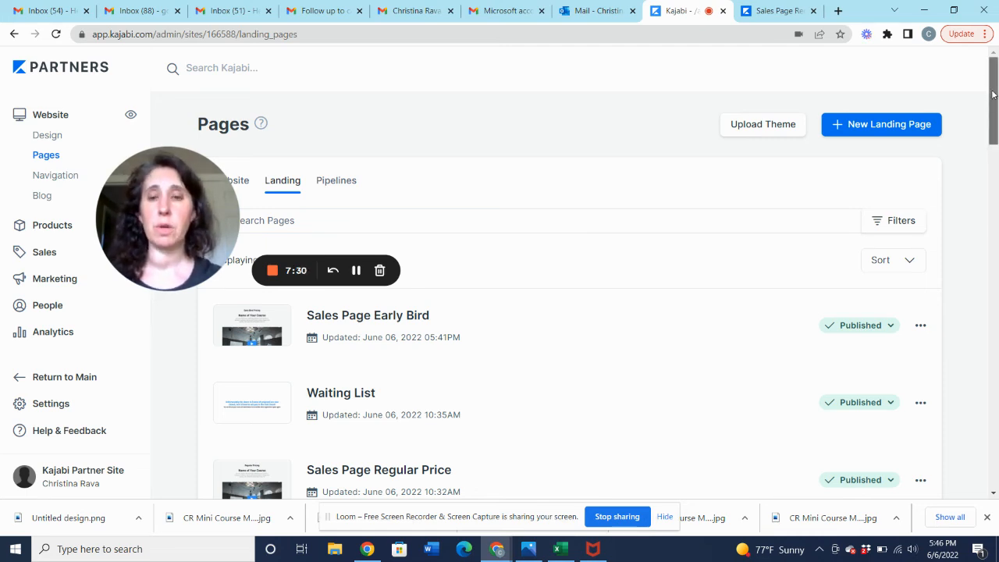
pyautogui.scroll(-3, 994, 94)
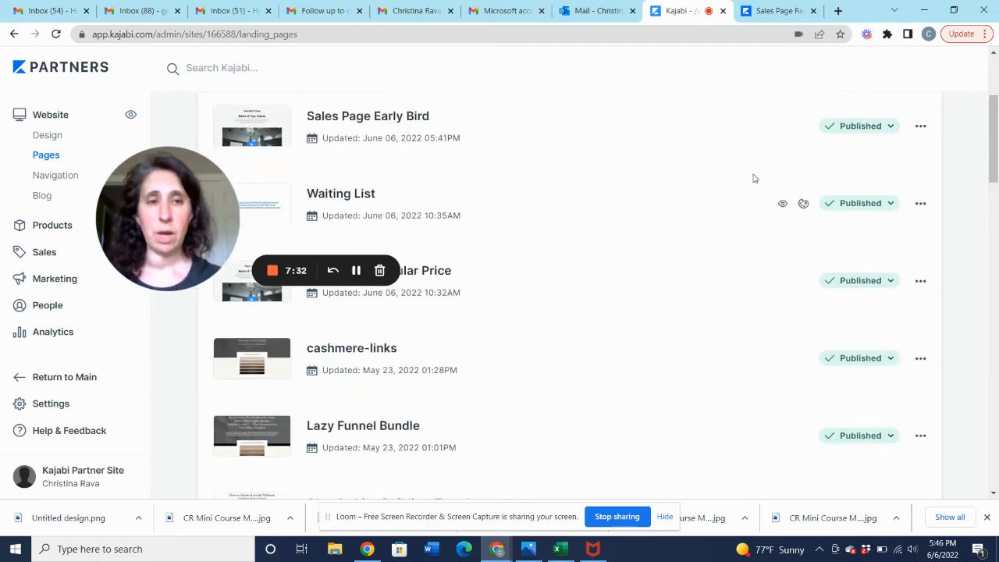
pyautogui.click(783, 203)
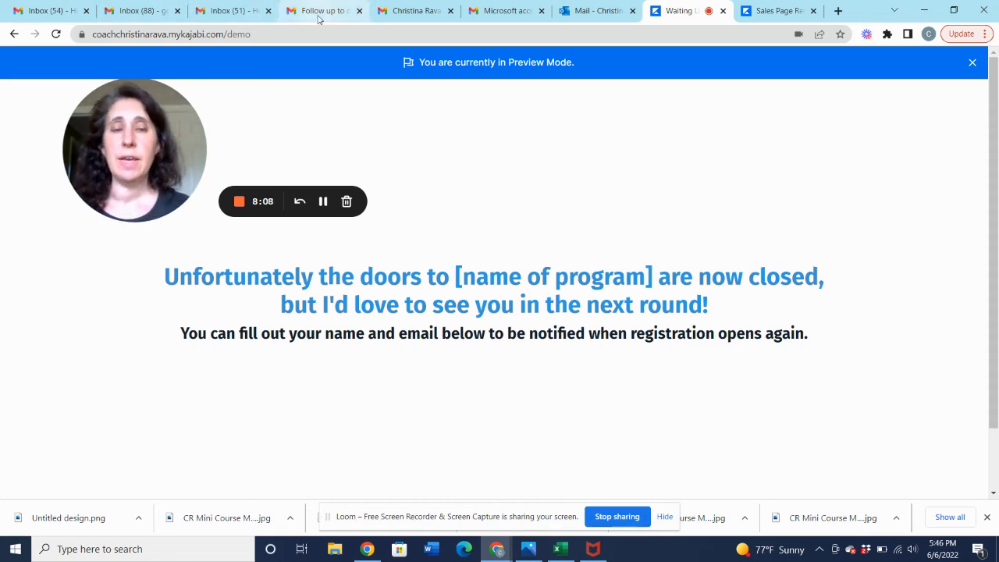
pyautogui.click(769, 12)
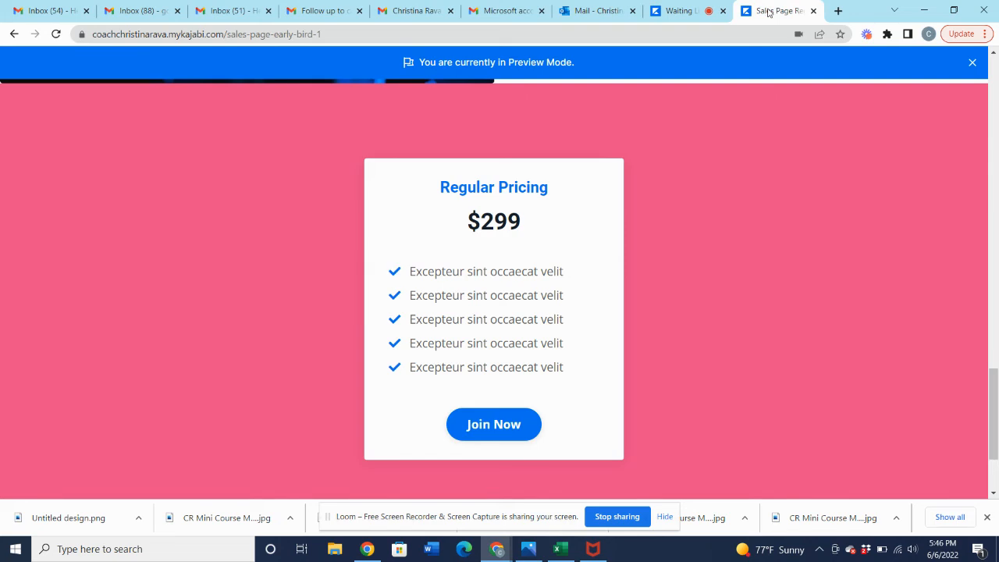
pyautogui.click(672, 14)
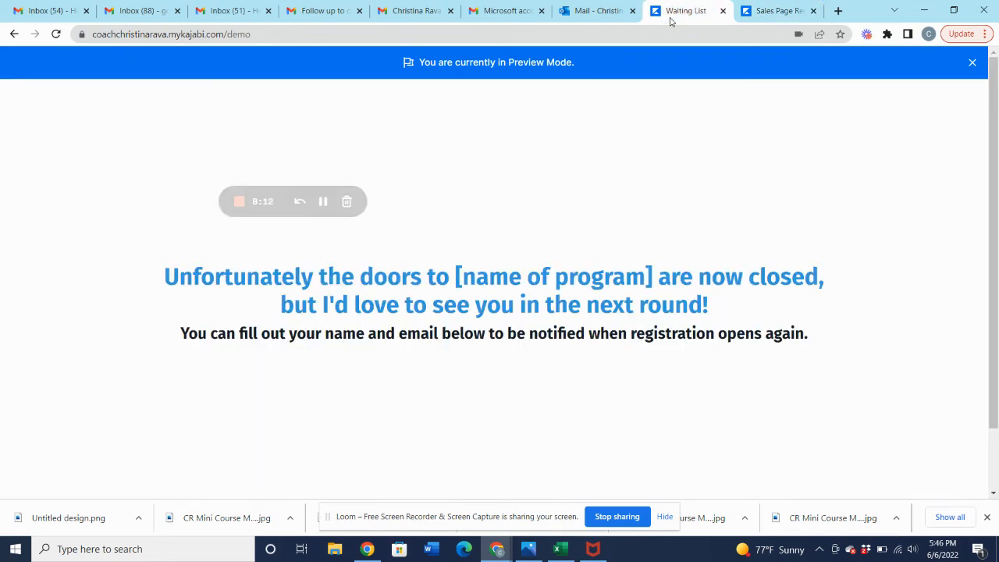
# Open the pricing settings of the "Regular Price" offer and enable a time limit on its availability.
pyautogui.click(13, 35)
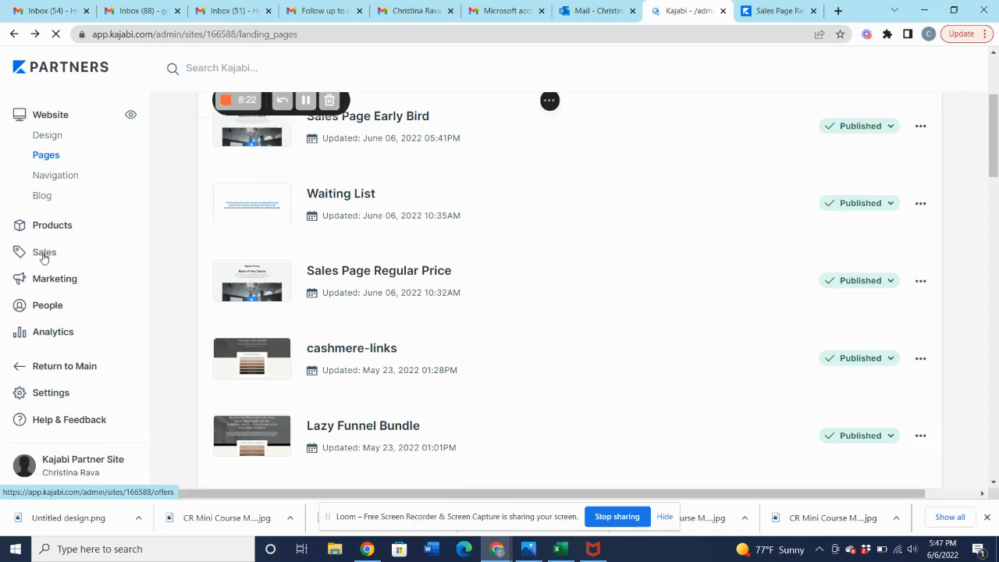
pyautogui.click(44, 252)
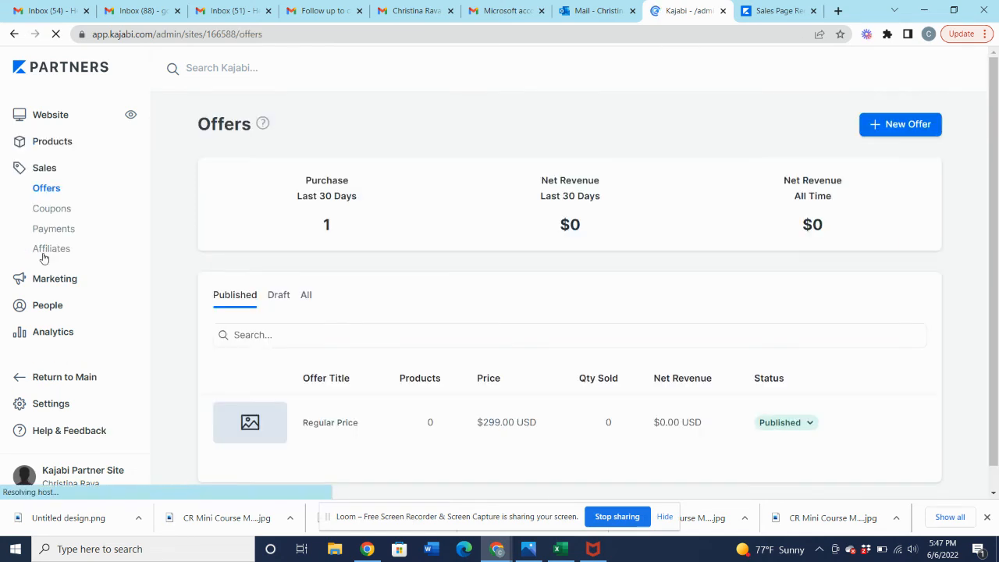
pyautogui.click(342, 425)
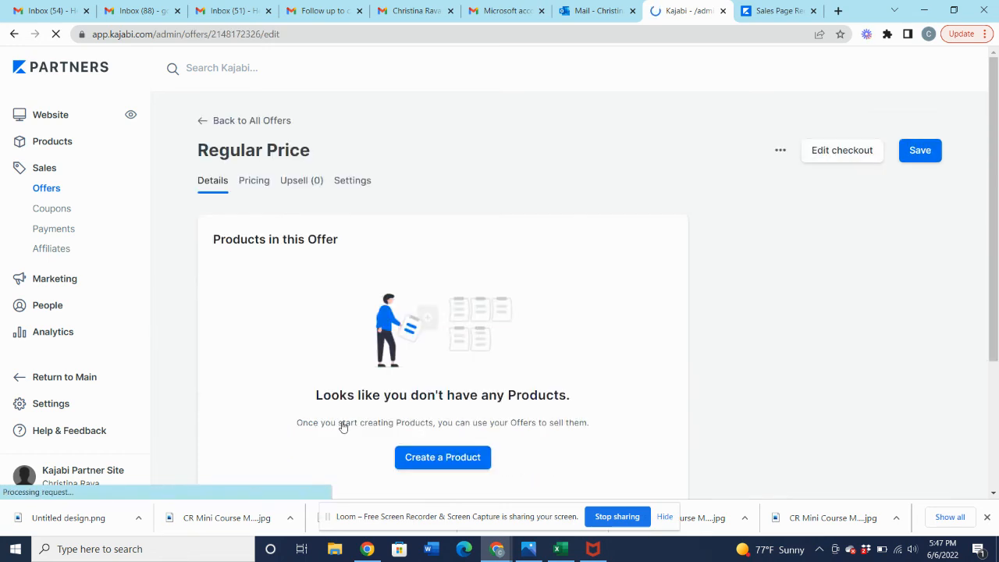
pyautogui.click(252, 182)
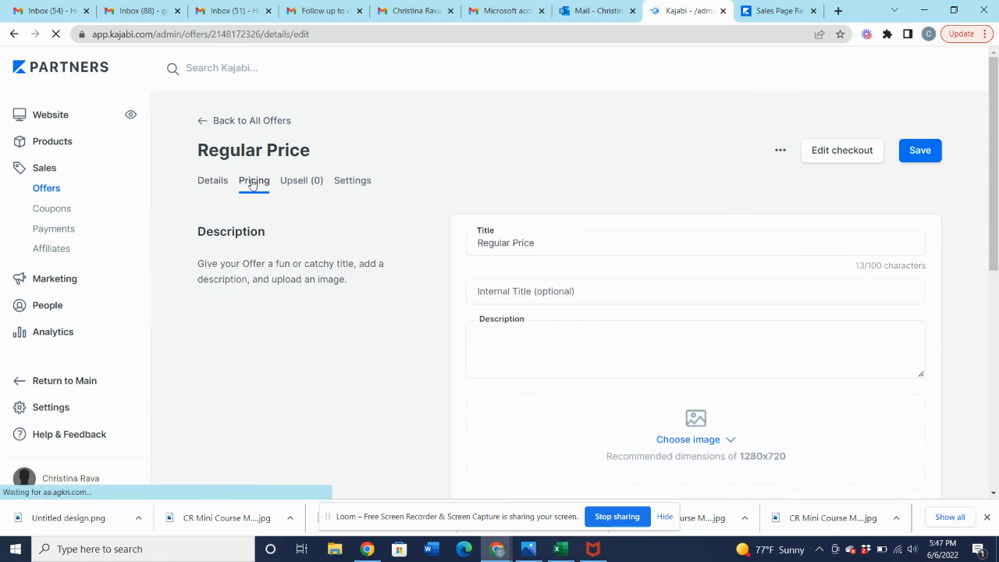
pyautogui.moveTo(995, 167); pyautogui.dragTo(997, 419)
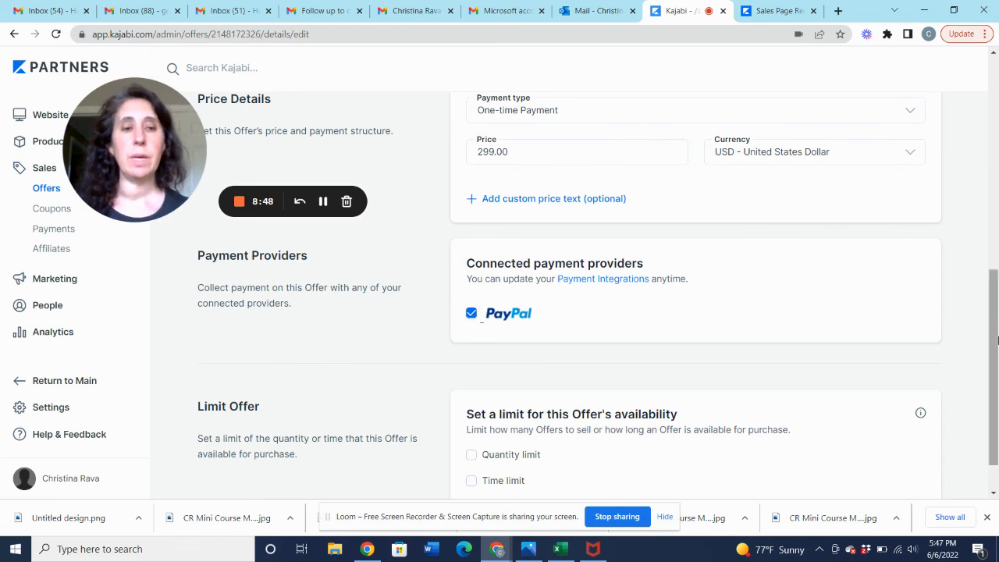
pyautogui.moveTo(995, 354); pyautogui.dragTo(997, 377)
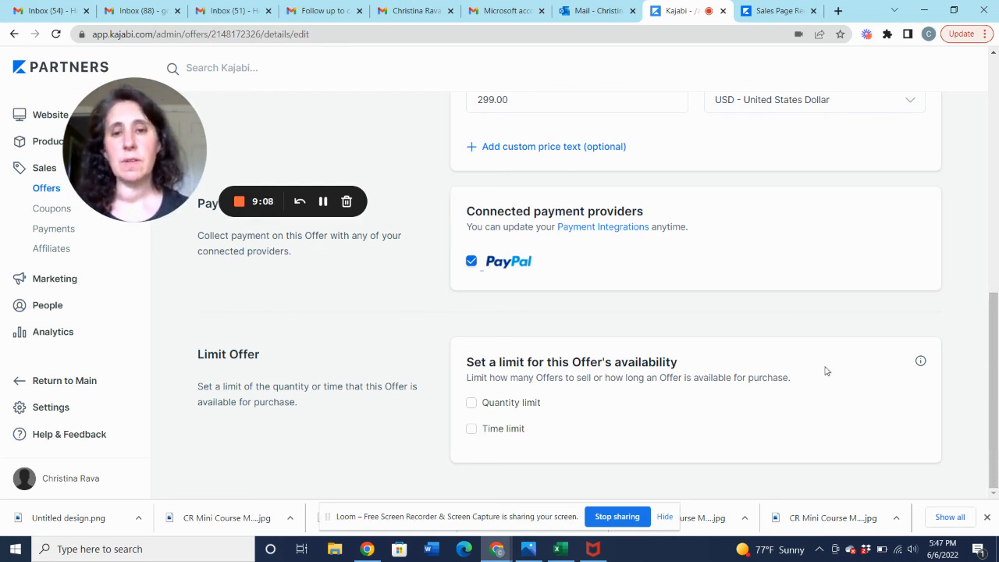
pyautogui.click(471, 429)
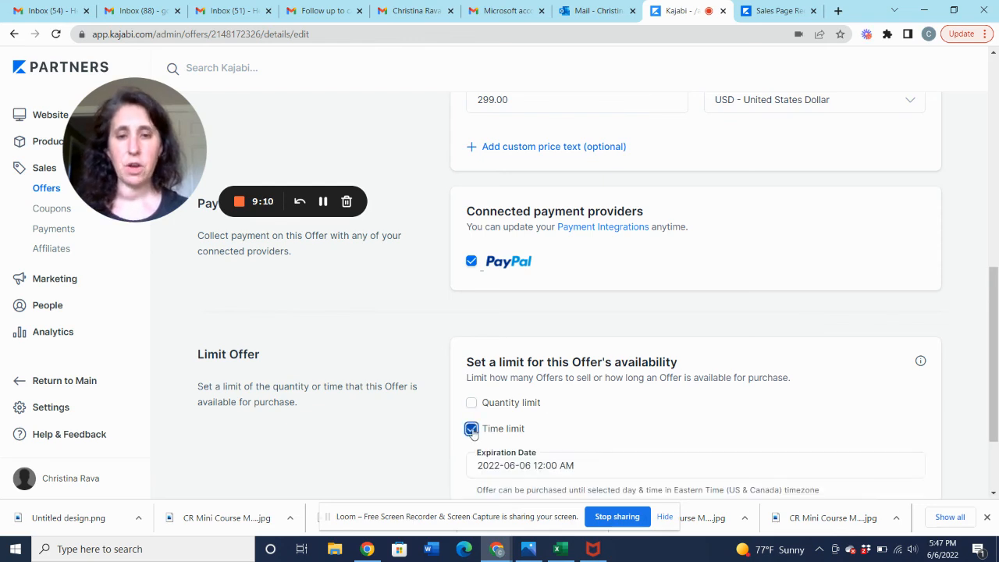
# Set the offer to go to the landing page "Waiting List" when the expiration date is reached.
pyautogui.scroll(-2, 997, 356)
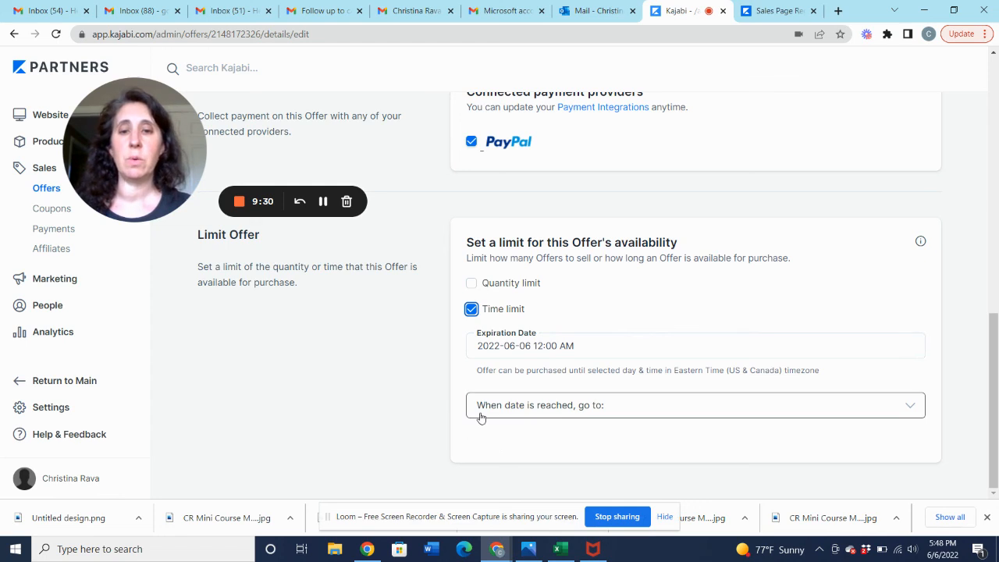
pyautogui.click(539, 415)
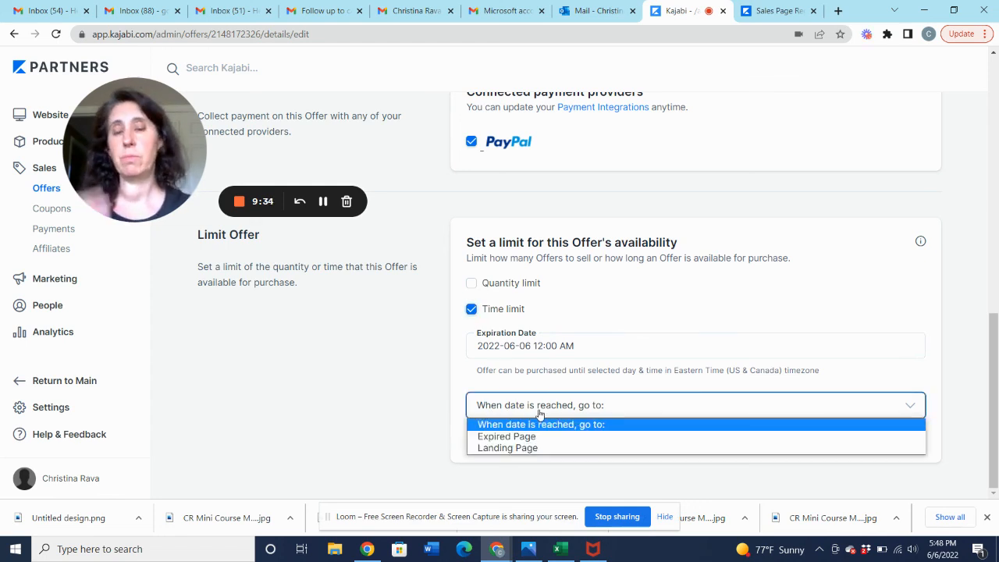
pyautogui.click(528, 449)
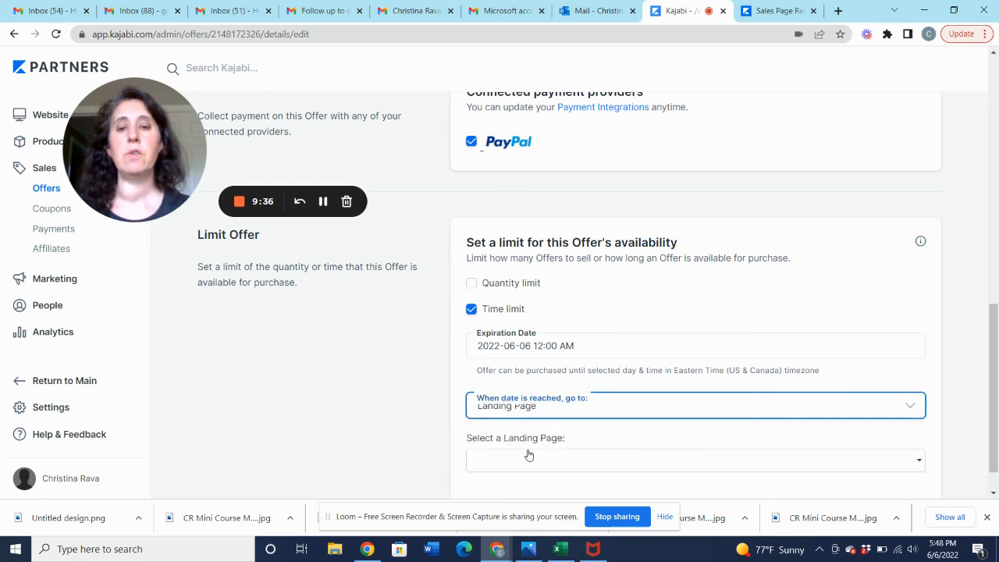
pyautogui.click(530, 464)
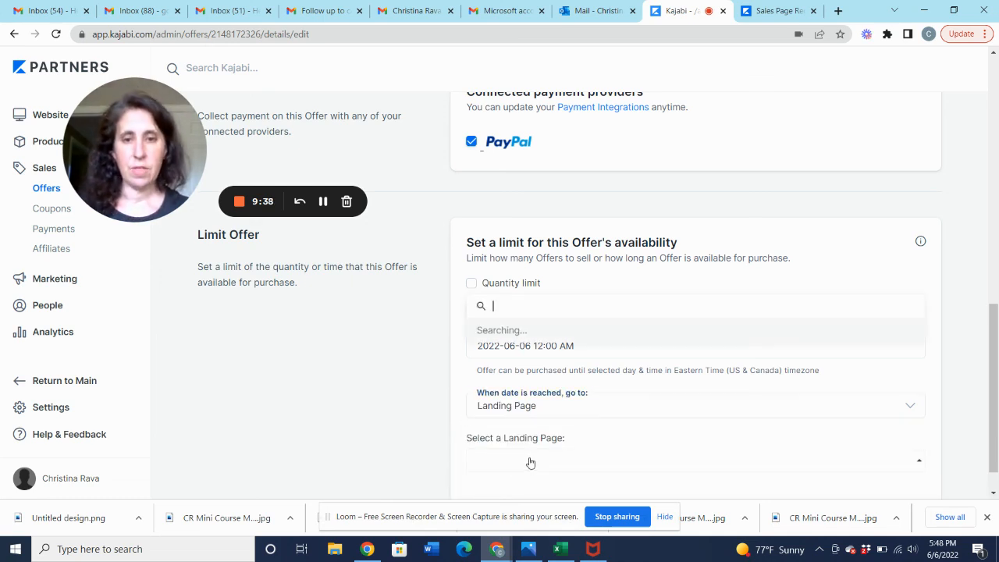
pyautogui.write('waiting')
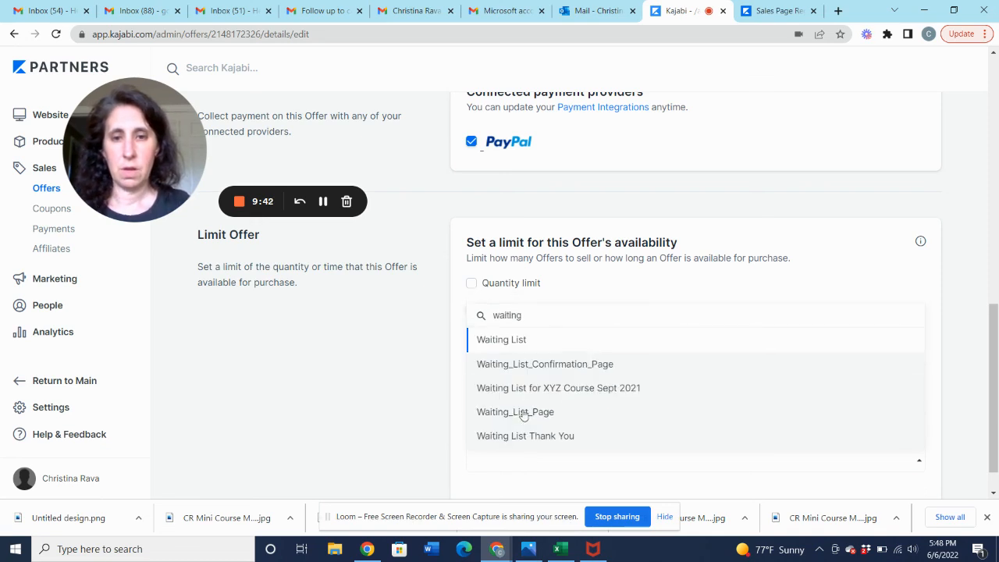
pyautogui.click(511, 344)
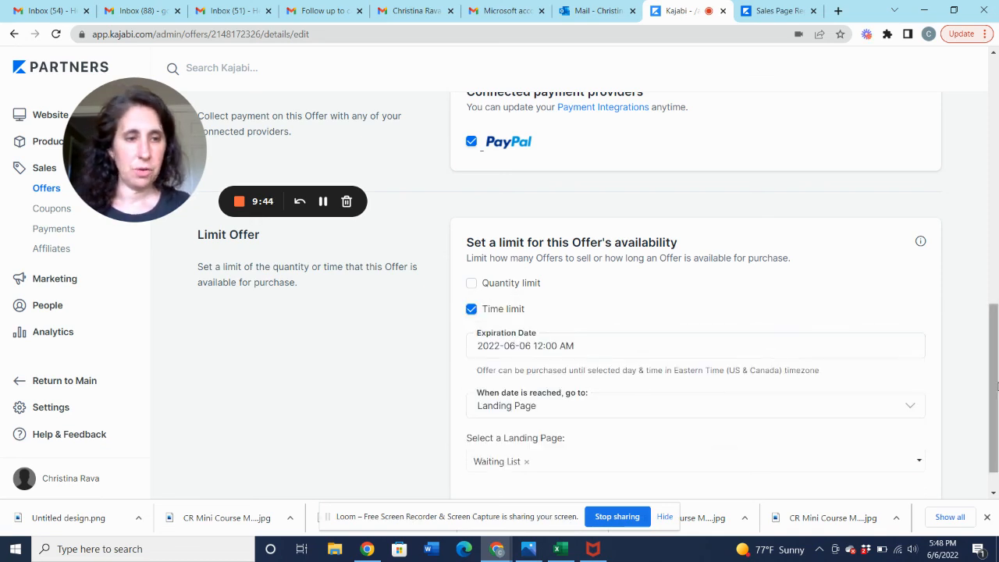
pyautogui.moveTo(997, 397); pyautogui.dragTo(986, 109)
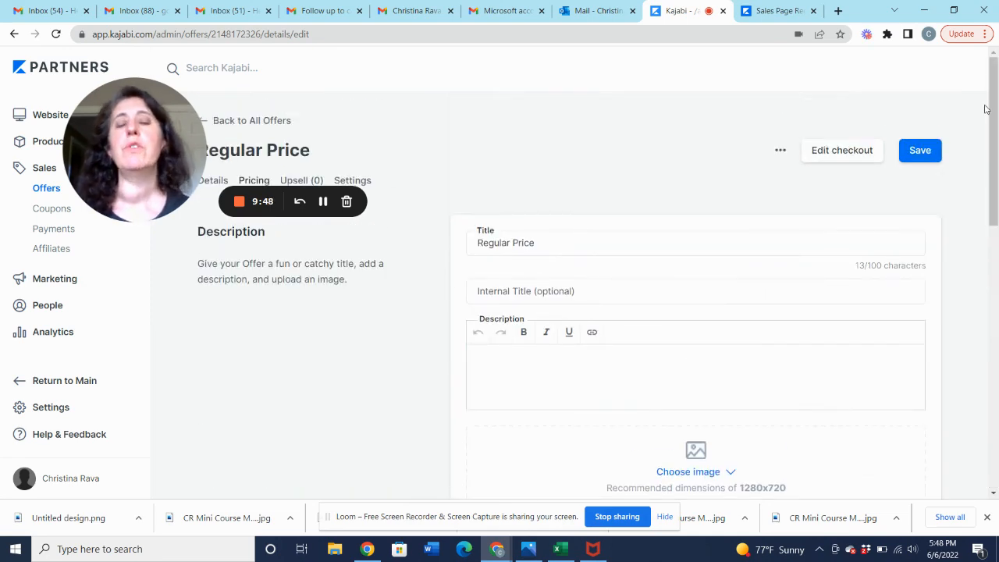